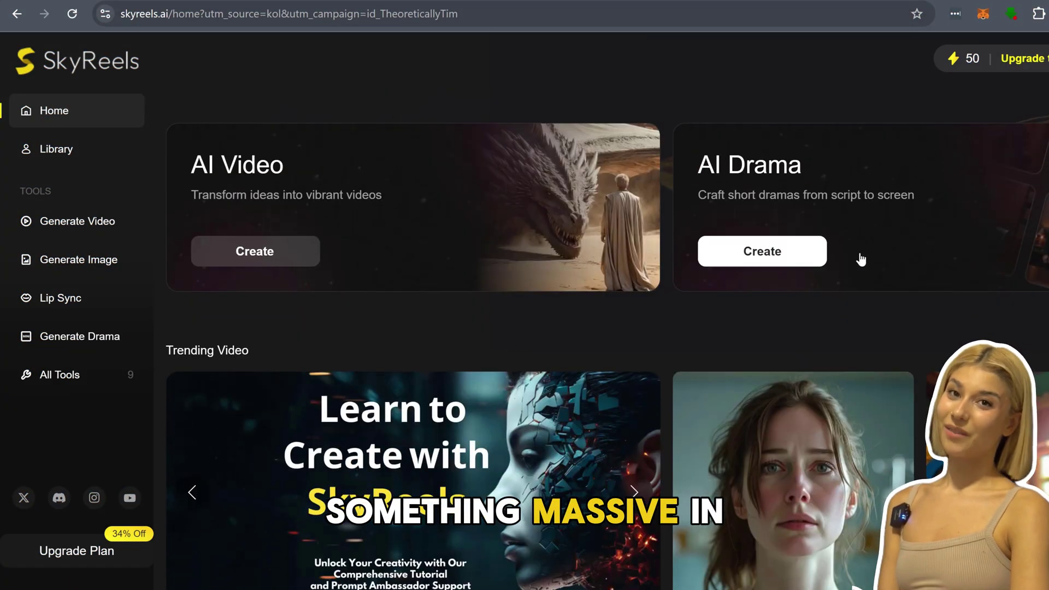
Scroll down through the SkyReels home page gallery of videos
scroll(566, 132, down, 3)
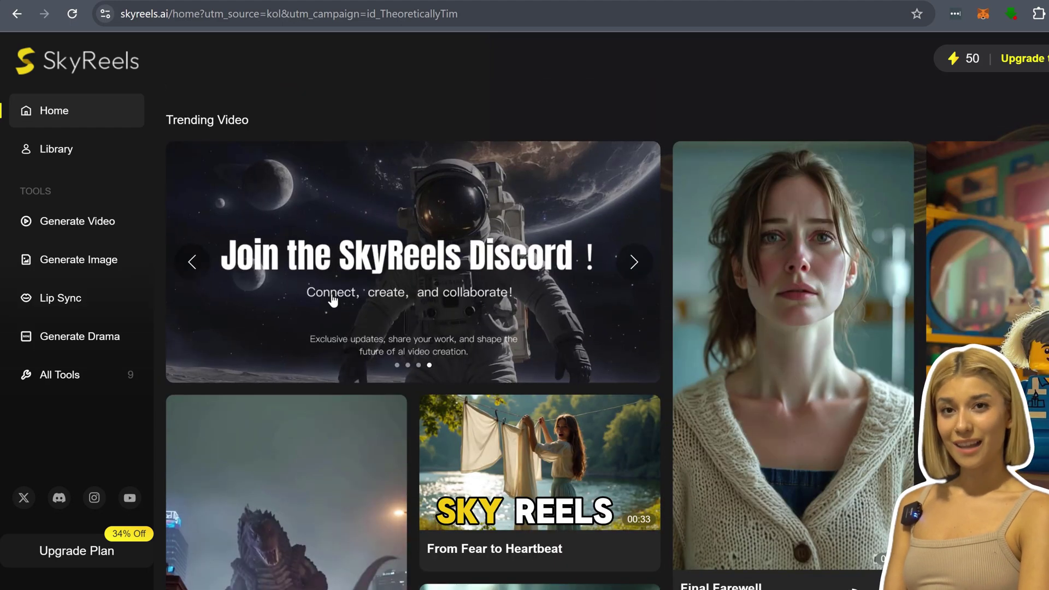
scroll(331, 306, down, 2)
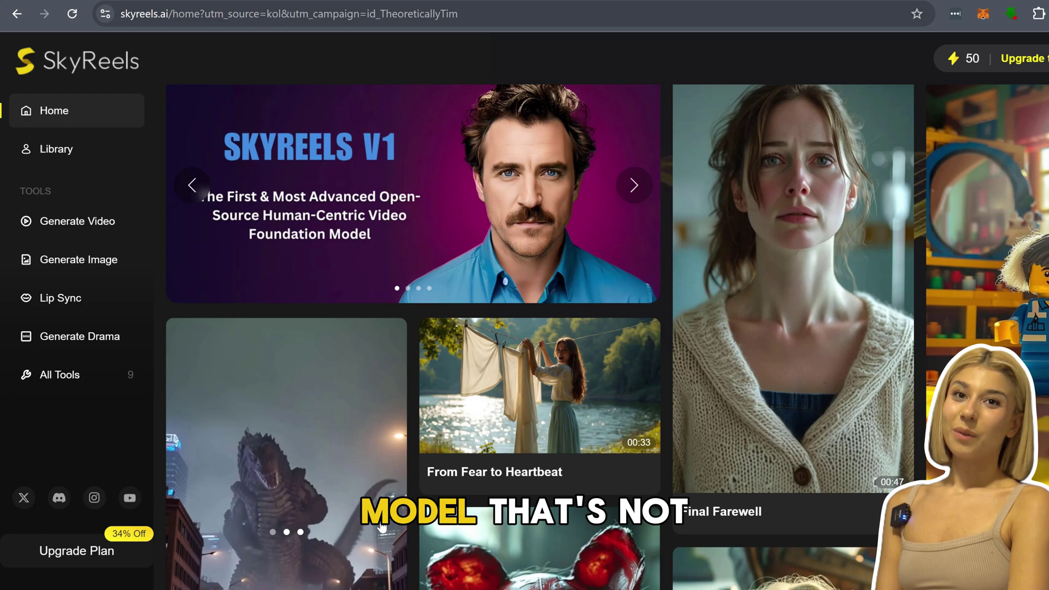
scroll(381, 508, down, 2)
scroll(381, 475, down, 2)
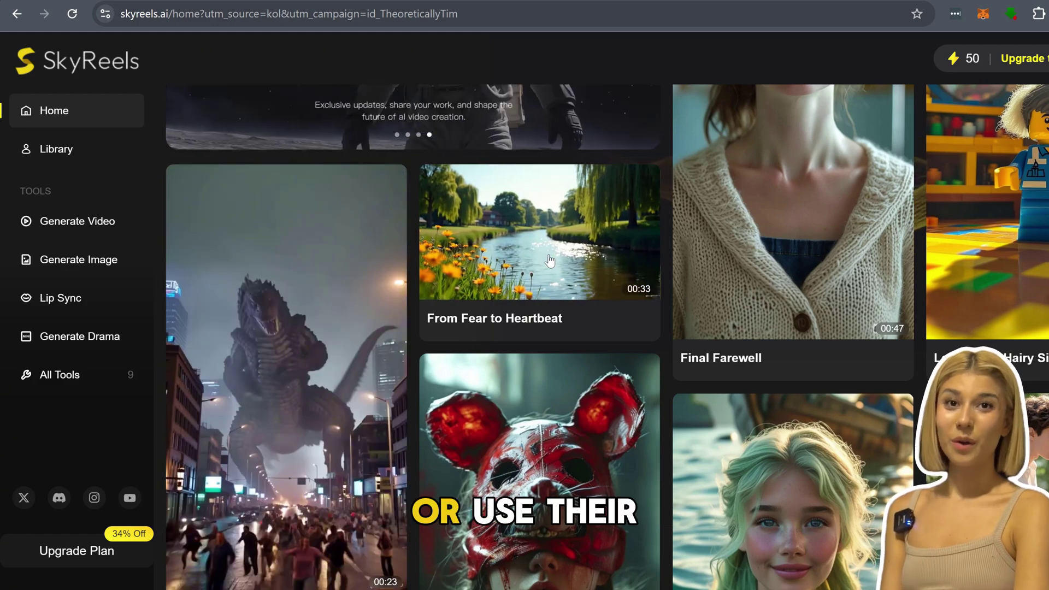
scroll(619, 456, down, 3)
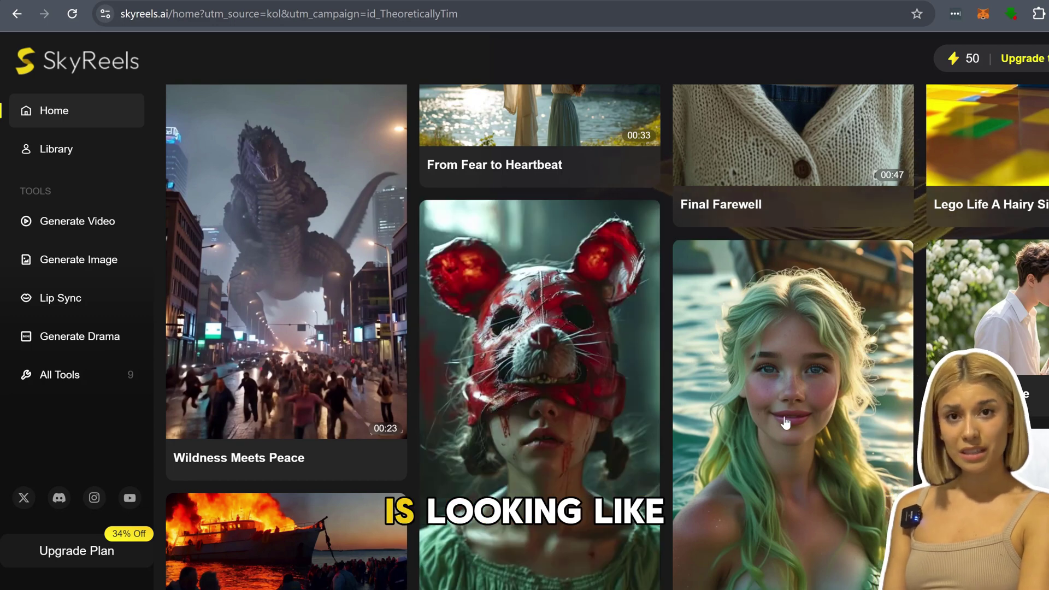
scroll(788, 418, down, 2)
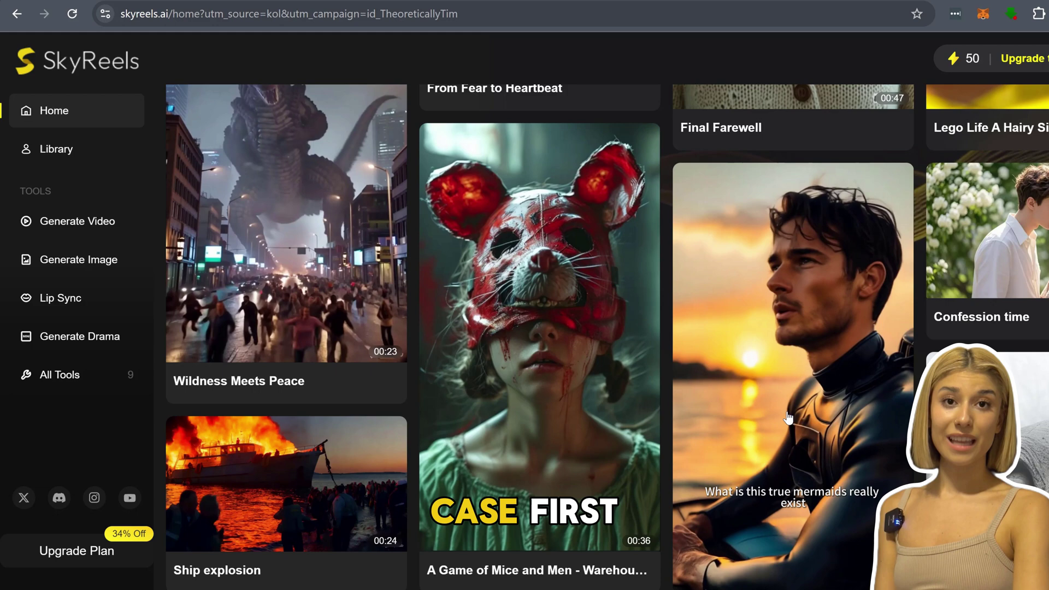
scroll(788, 417, down, 1)
scroll(788, 417, down, 3)
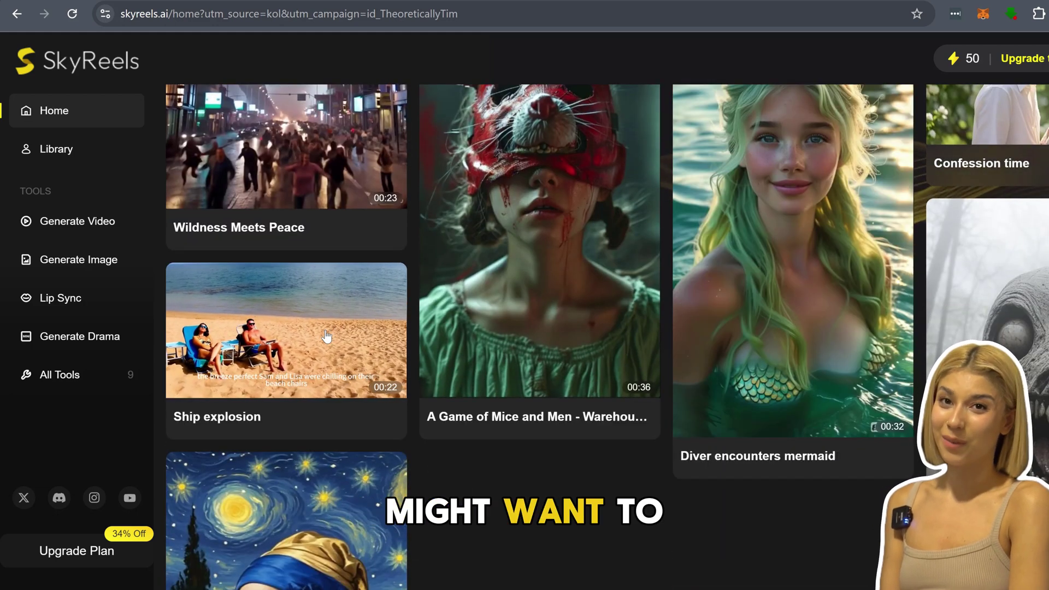
scroll(328, 330, down, 4)
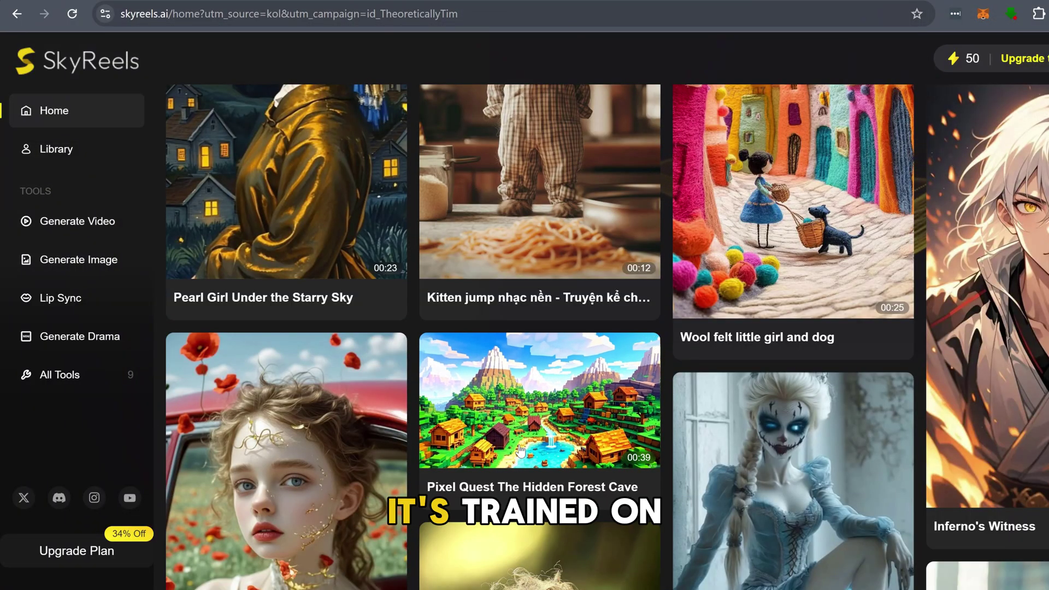
scroll(520, 451, down, 3)
scroll(520, 450, down, 2)
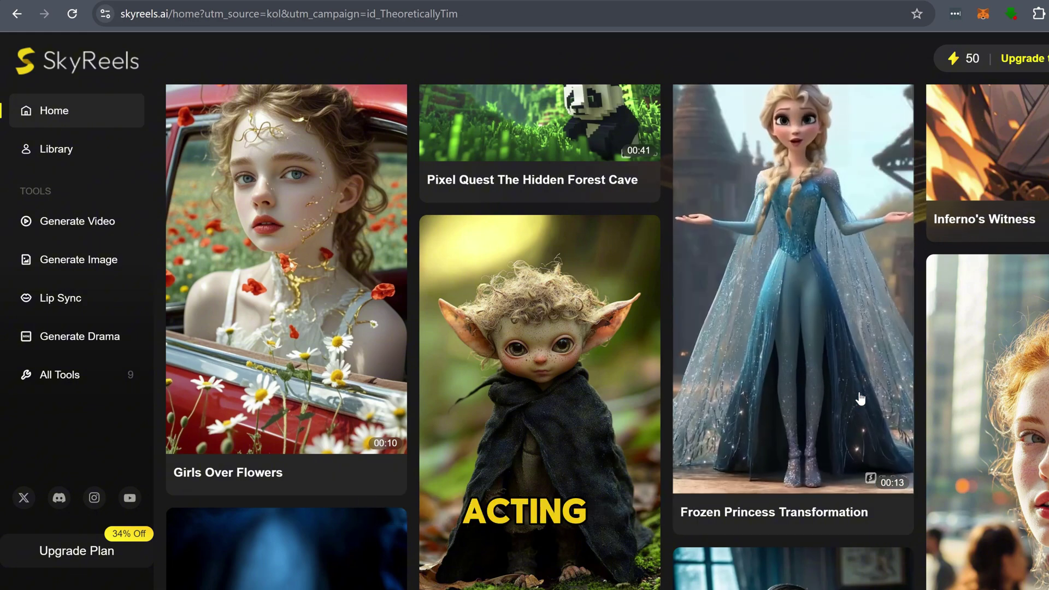
scroll(859, 399, down, 4)
scroll(859, 399, down, 3)
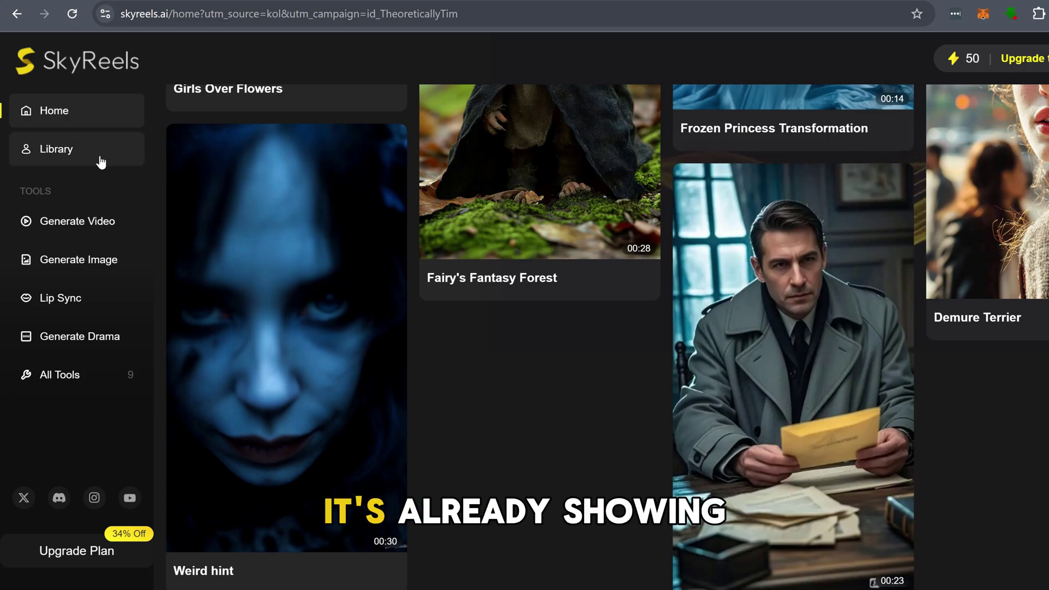
Start a new video with the prompt 'squid game but with cats and dogs', keeping Auto Mode
click(82, 226)
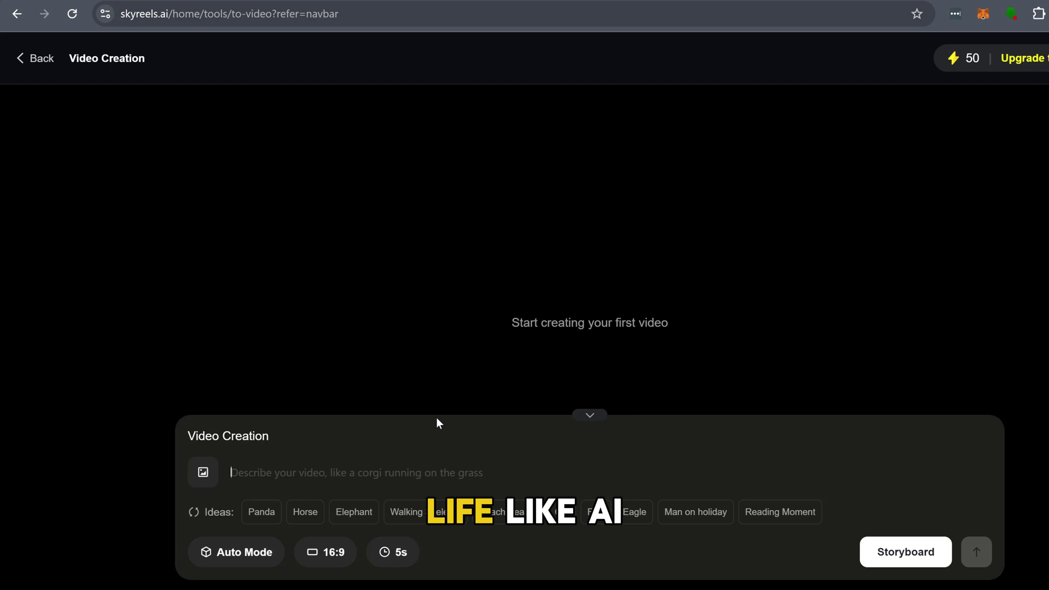
text(squid game but with cats and dogs)
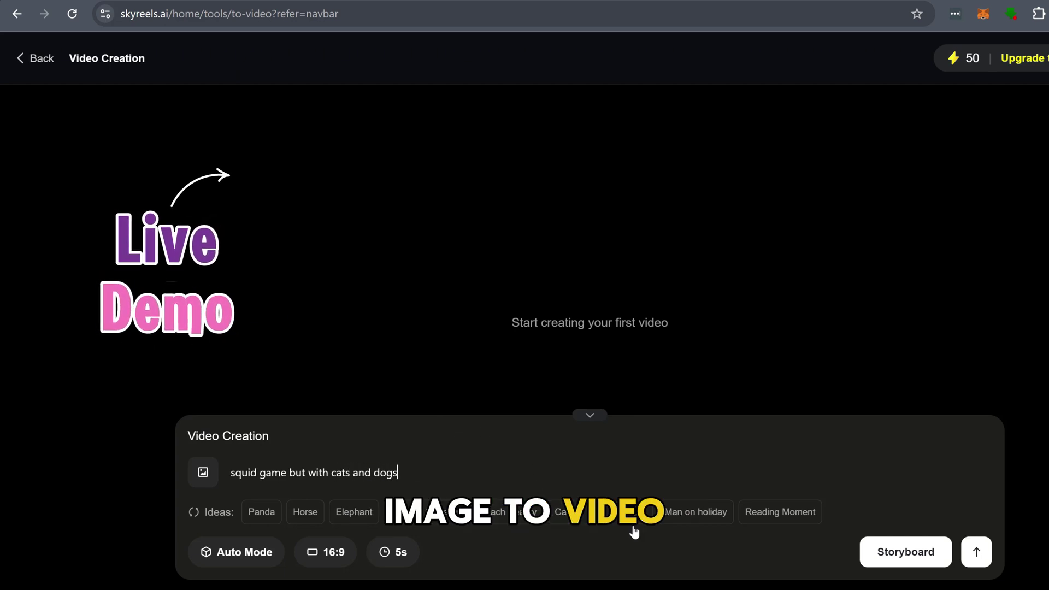
click(270, 562)
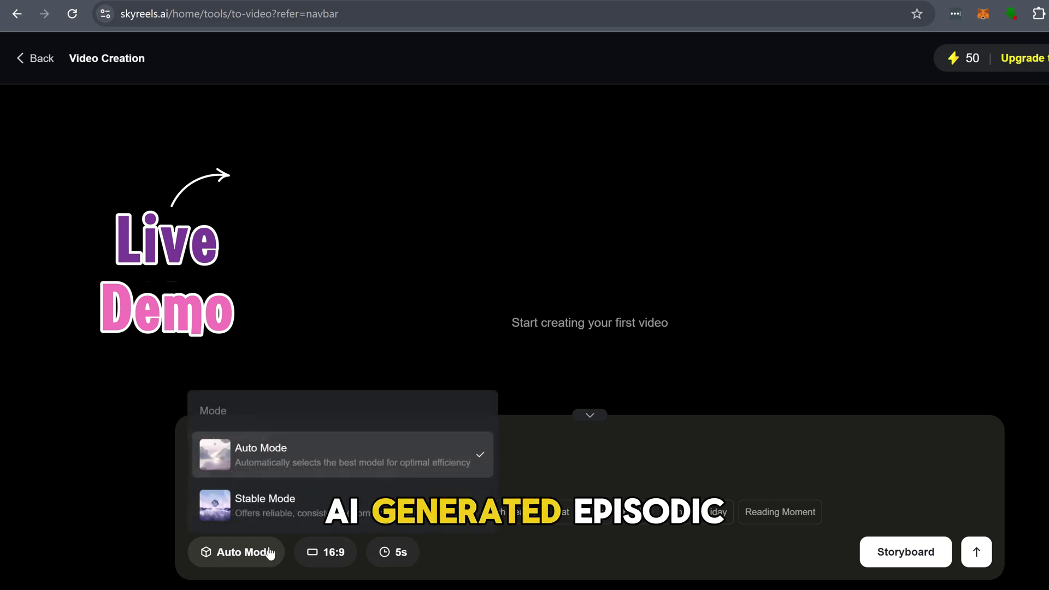
click(468, 561)
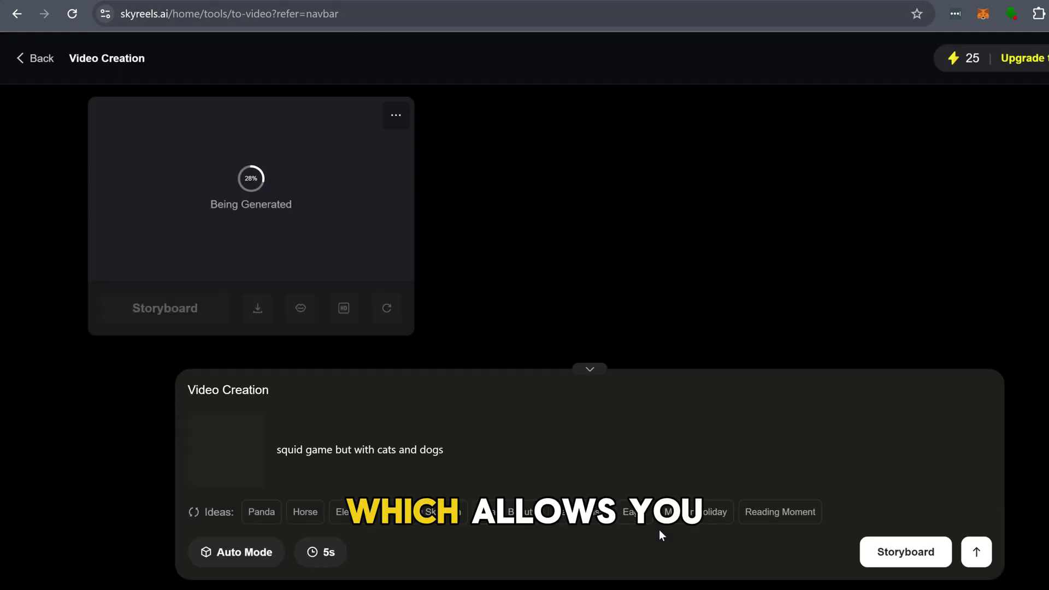
Replace the old prompt with the aliens prompt, ending in ', big explosions'
drag(469, 444, 223, 433)
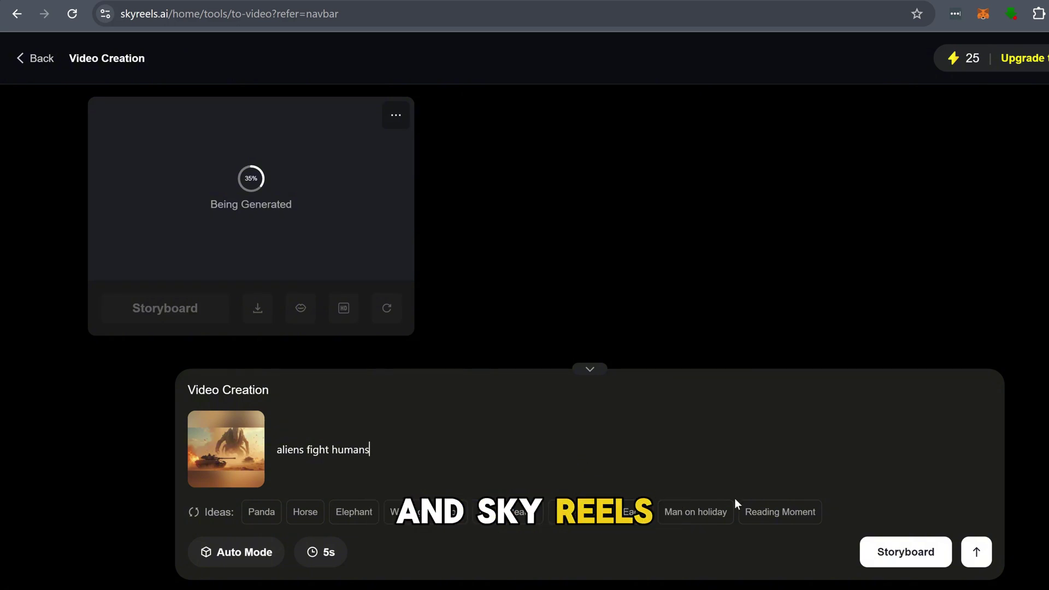
text(, )
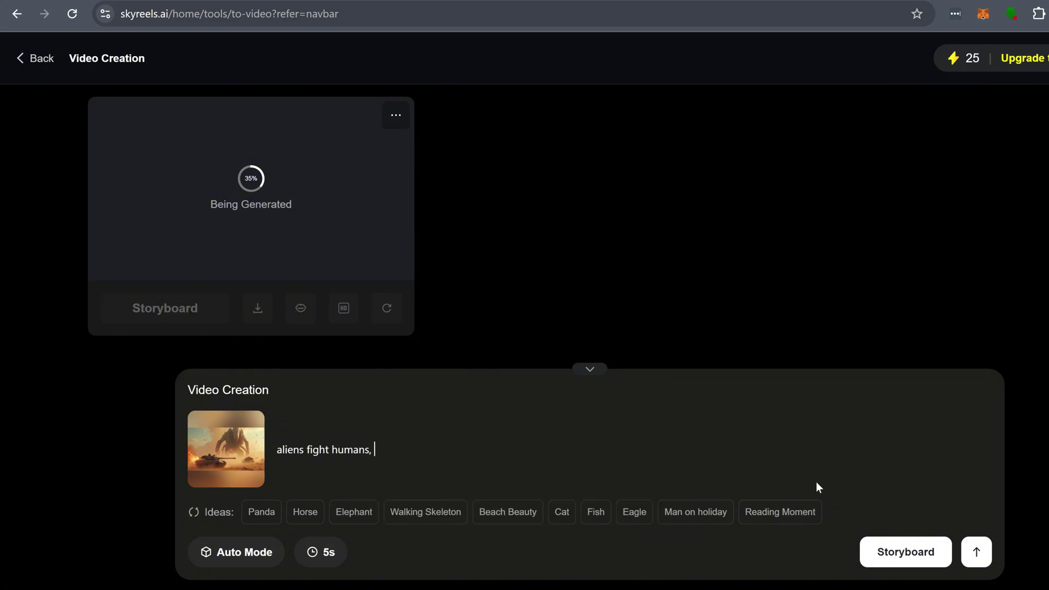
text(big explosi)
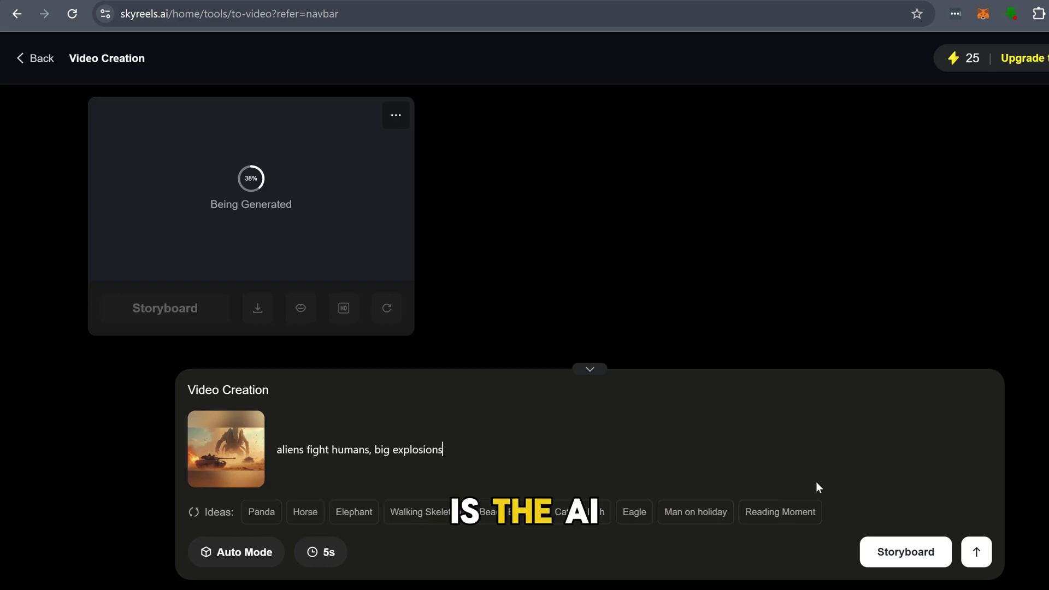
text(ons)
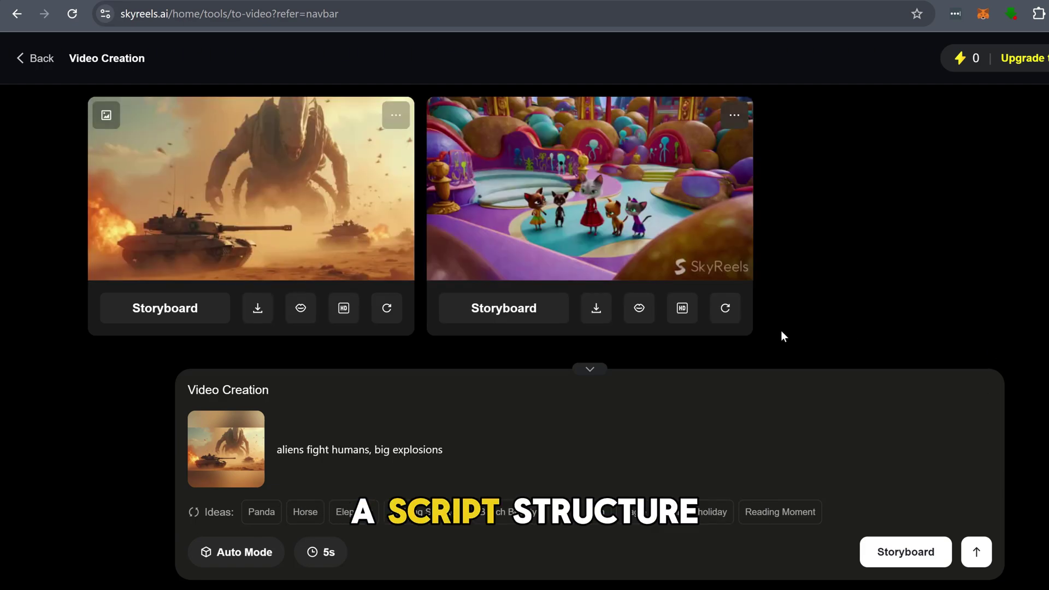
Preview the cats video full screen, scroll on to the aliens clip, then close the viewer
click(612, 212)
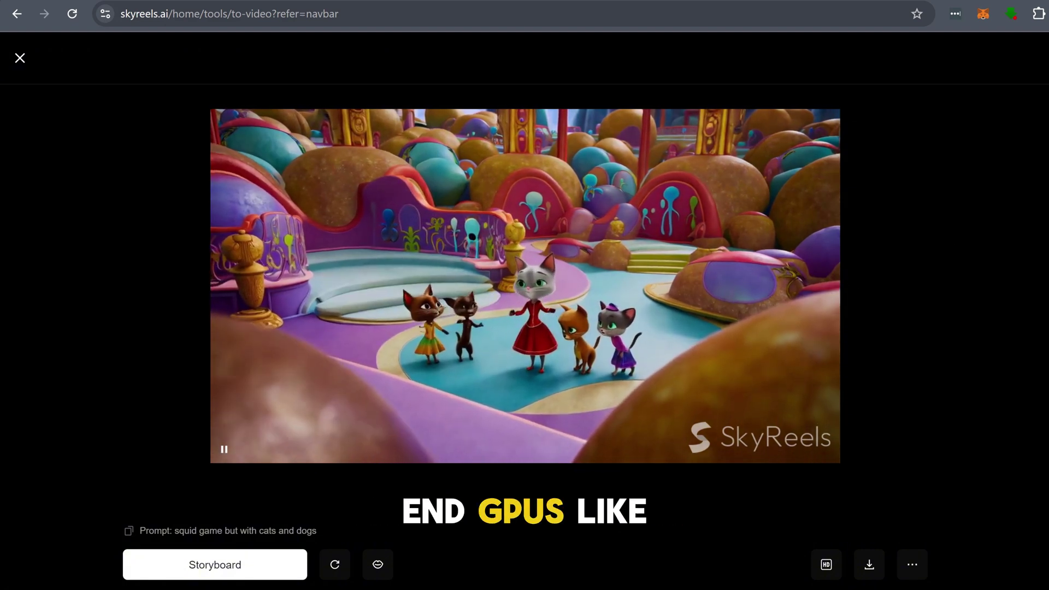
scroll(611, 334, down, 1)
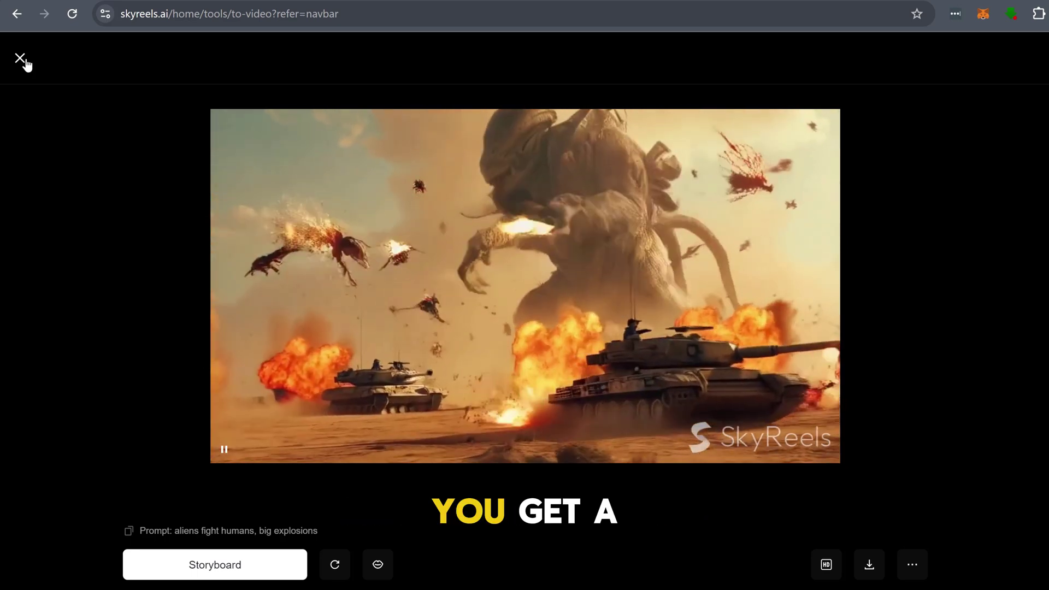
click(22, 59)
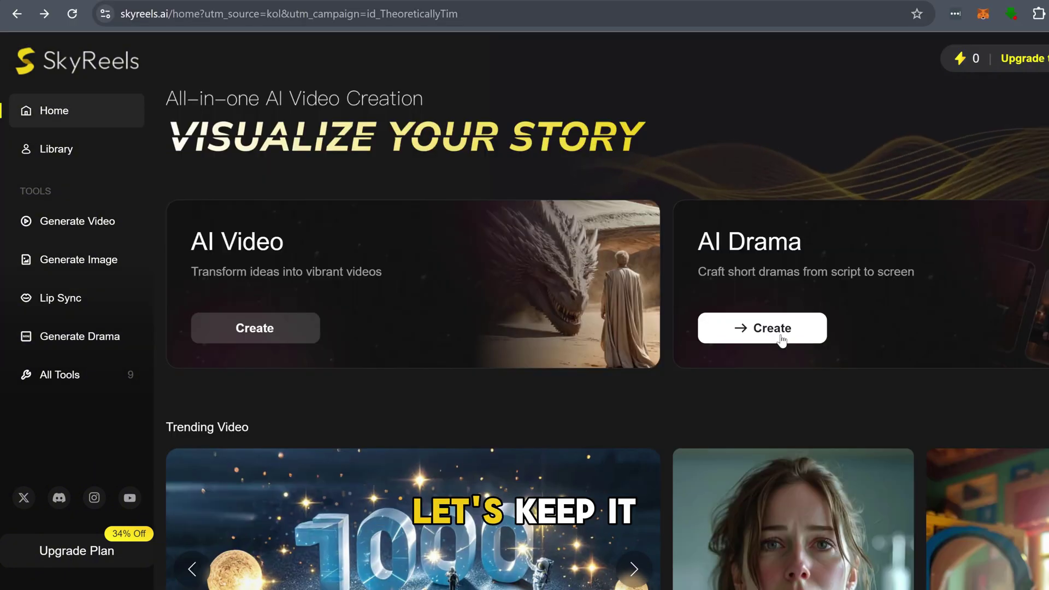
Open the AI Drama short-film generator
click(770, 331)
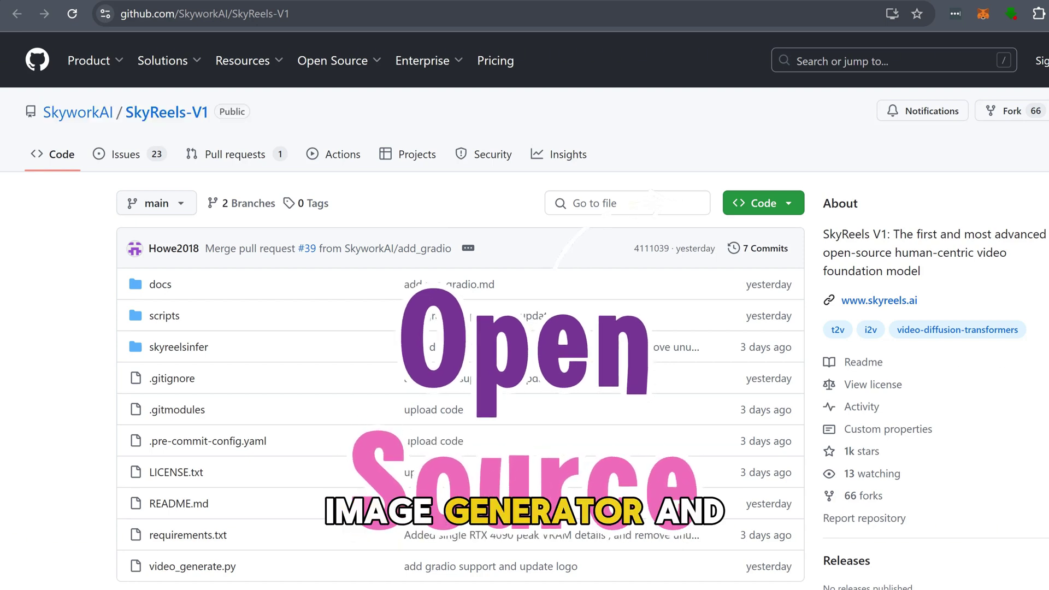
Scroll the SkyReels-V1 README down to the Linux installation and video_generate.py command
scroll(525, 312, down, 10)
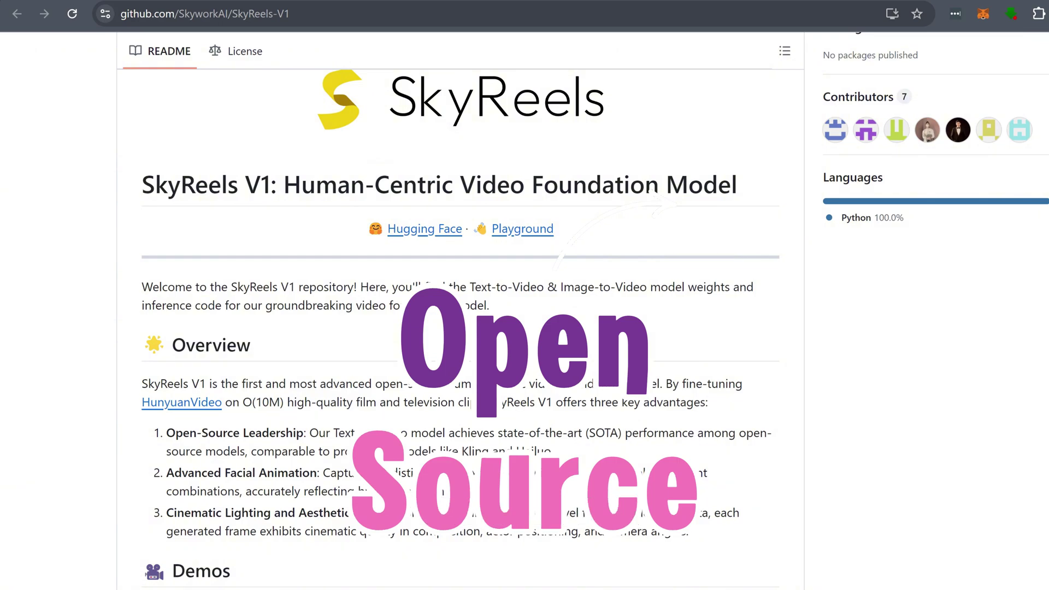
scroll(460, 327, down, 8)
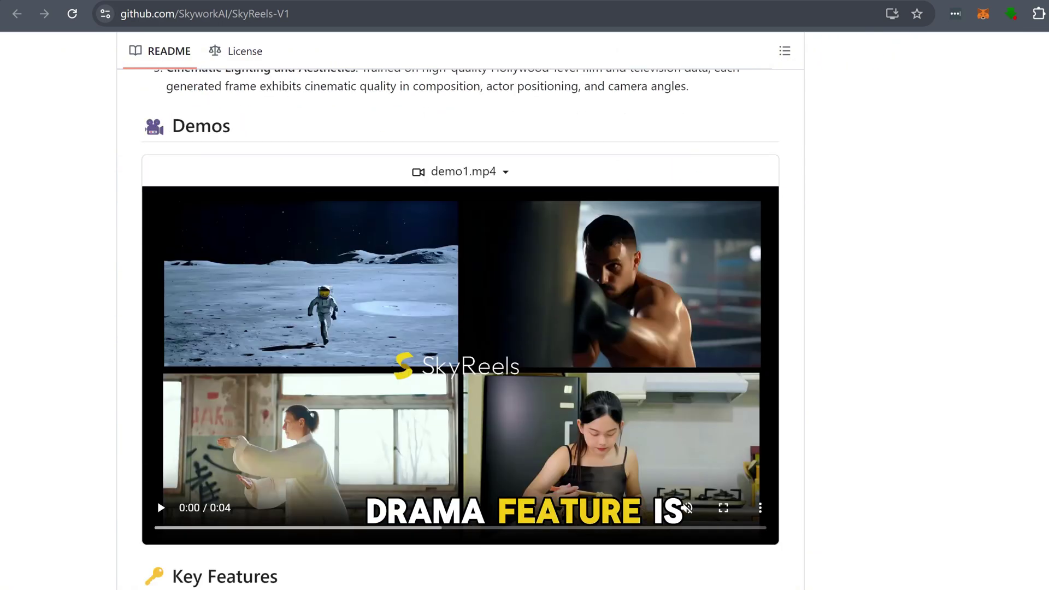
scroll(461, 328, down, 15)
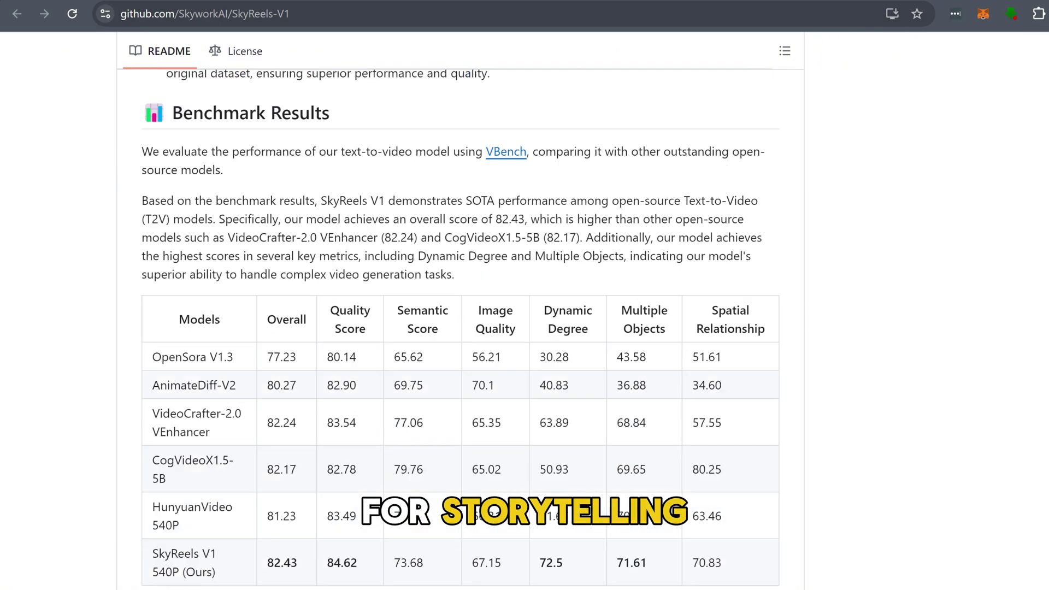
scroll(460, 328, down, 3)
scroll(461, 327, down, 7)
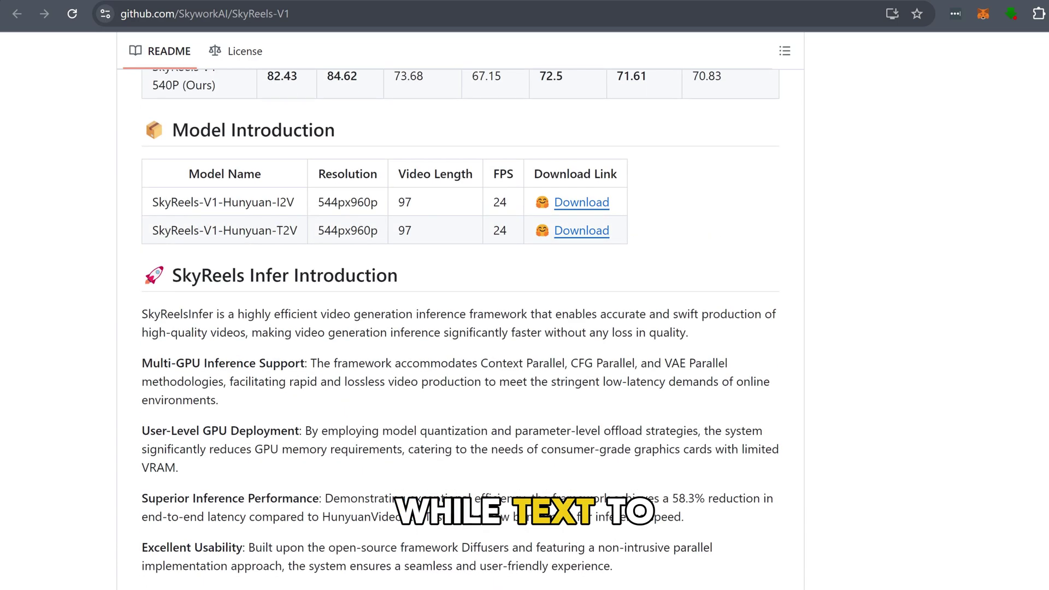
scroll(460, 328, down, 15)
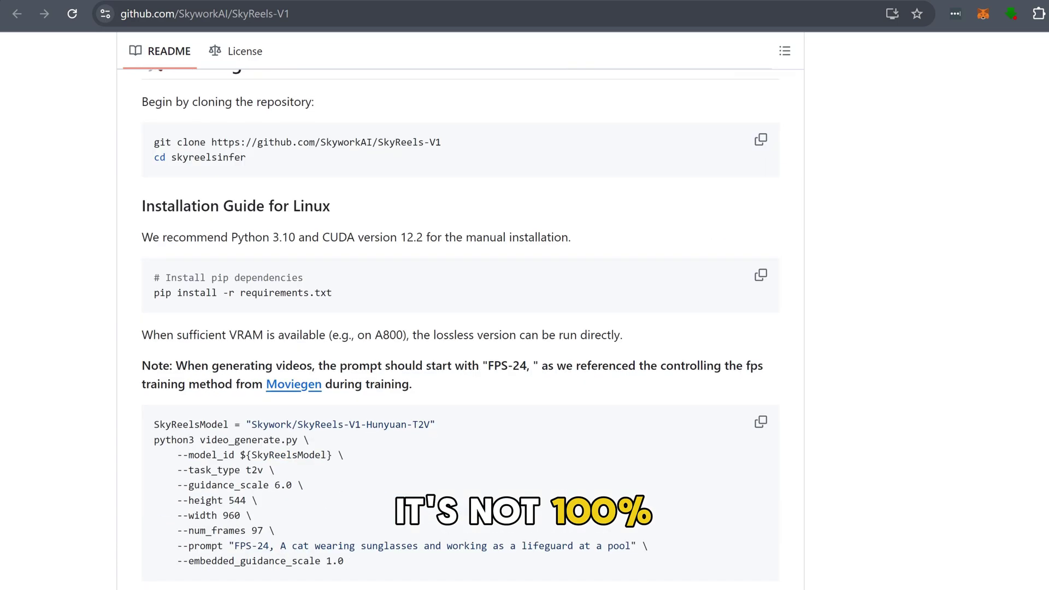
scroll(461, 327, down, 7)
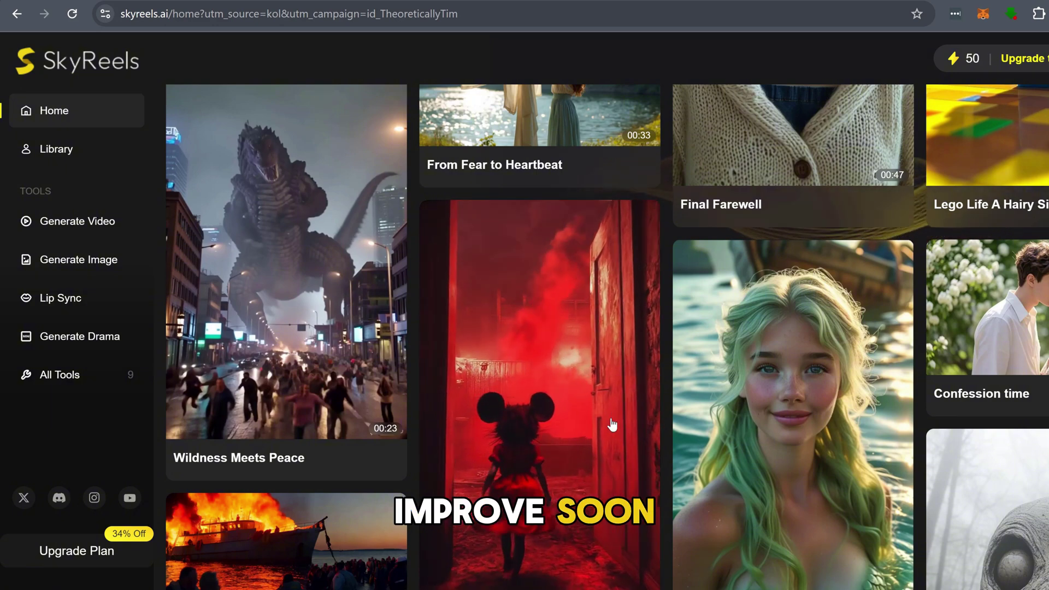
Scroll further down the feed to cards like 'Wool felt little girl and dog'
scroll(785, 422, down, 2)
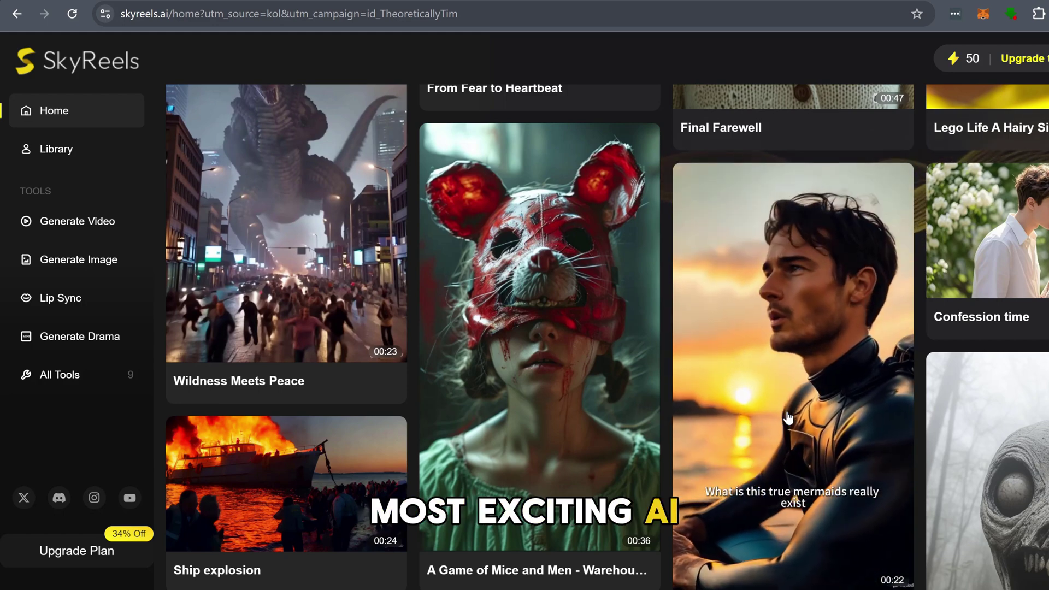
scroll(788, 419, down, 3)
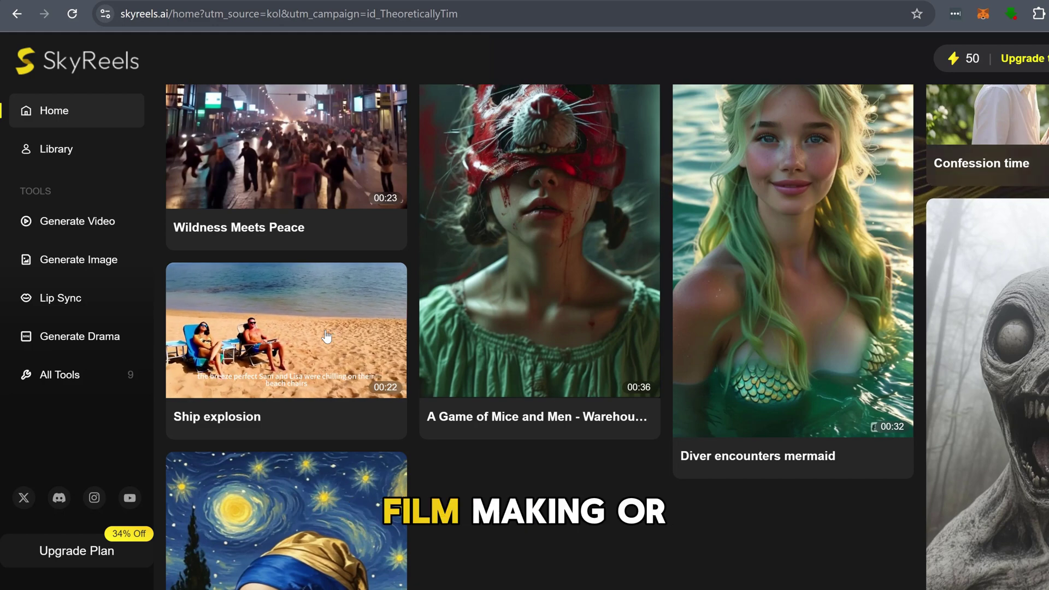
scroll(948, 361, down, 3)
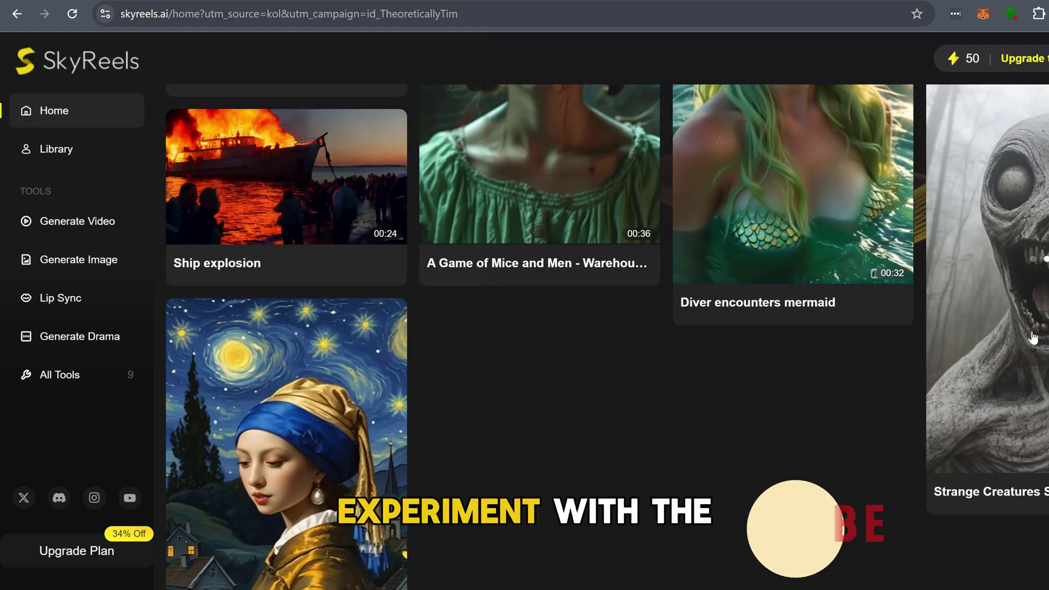
scroll(1035, 341, down, 4)
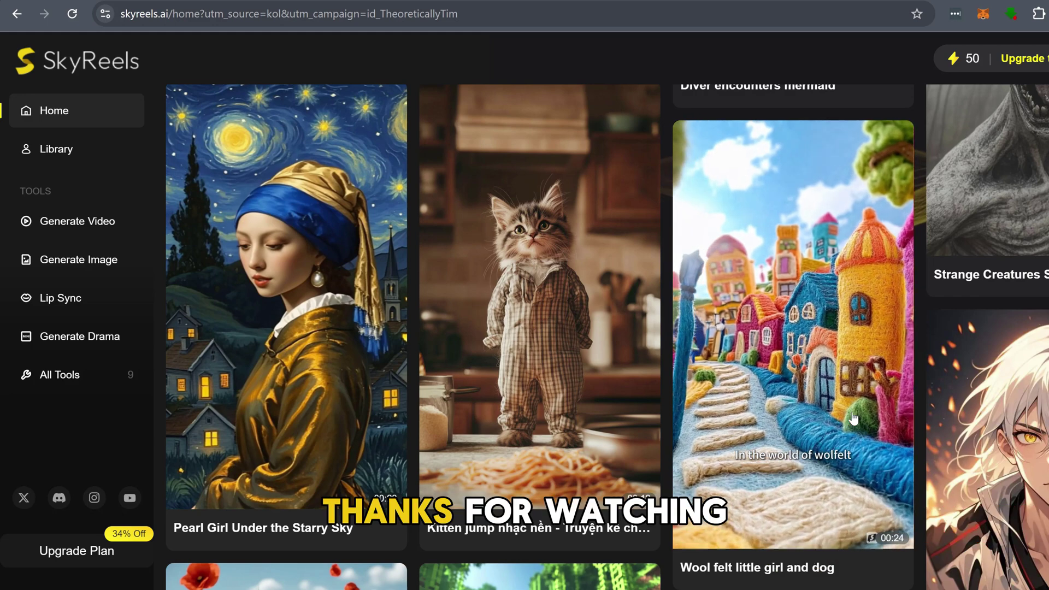
scroll(853, 418, down, 5)
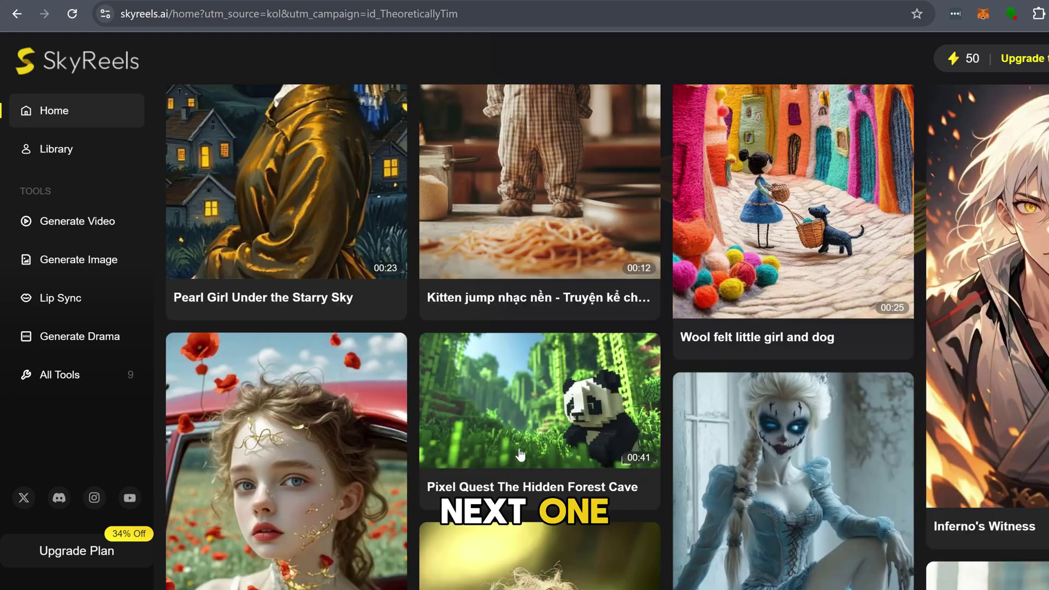